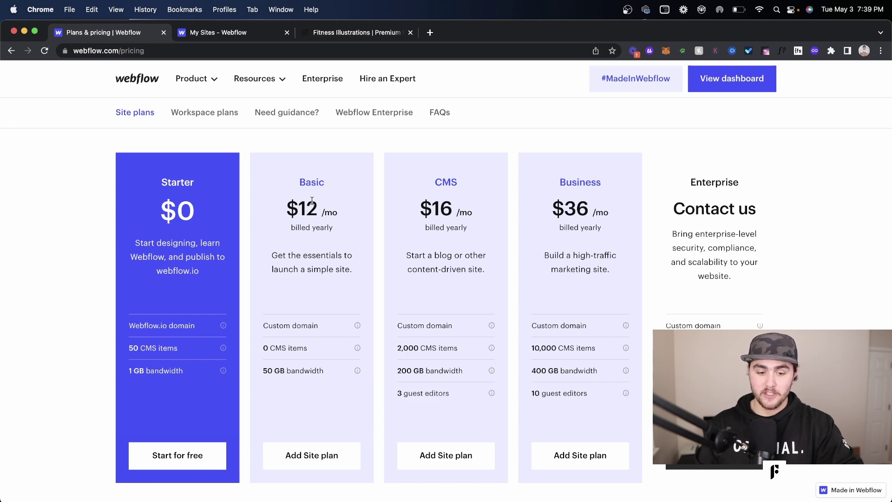
Scroll the pricing page to the Workspace plan cards and highlight the Growth plan name.
scroll(726, 219, down, 10)
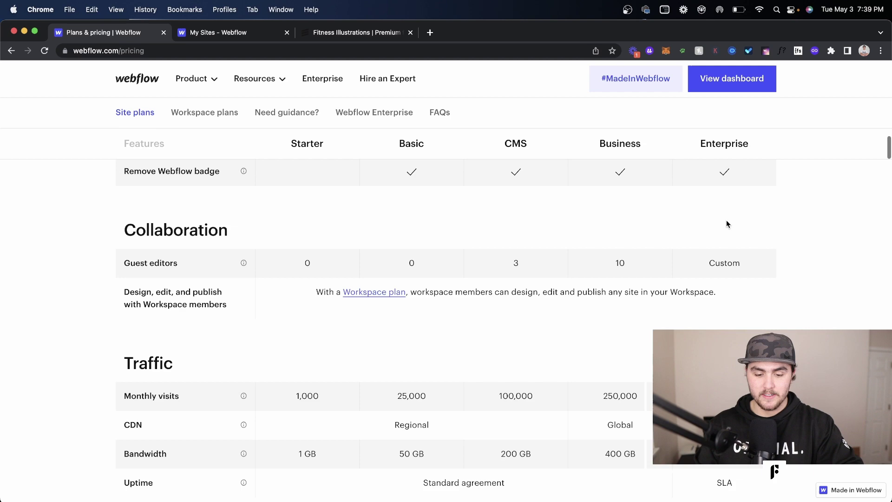
scroll(727, 223, down, 20)
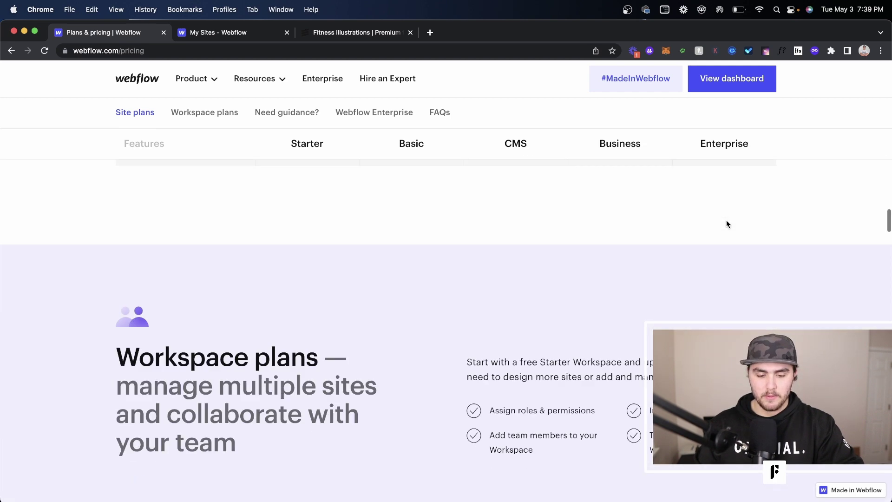
scroll(727, 224, down, 10)
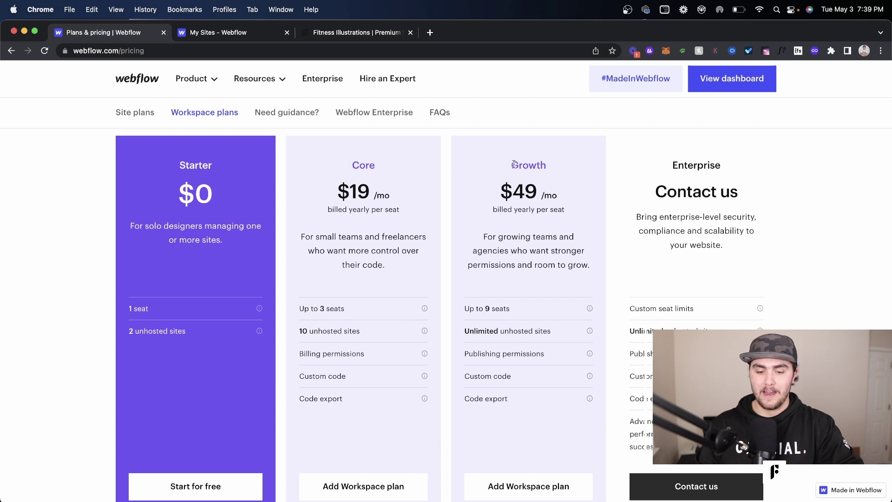
drag(514, 164, 547, 167)
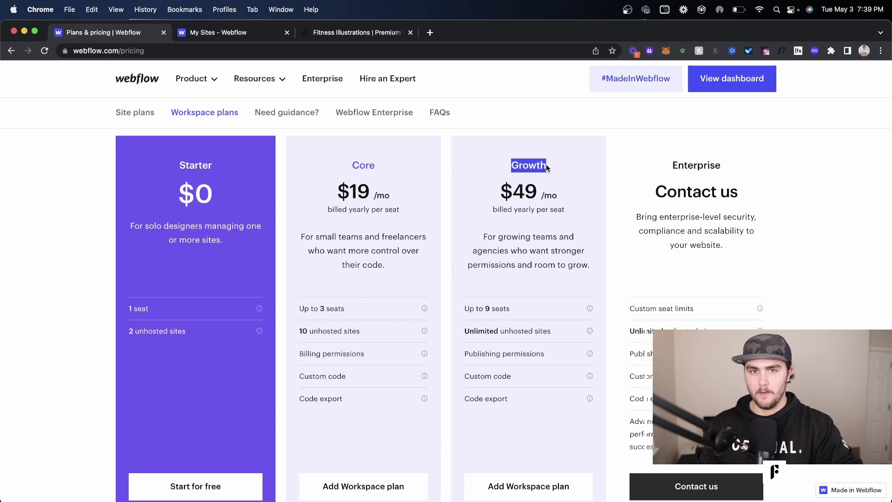
From the My Sites dashboard, open the Fitness Illustrations site's Settings via its options menu.
click(234, 38)
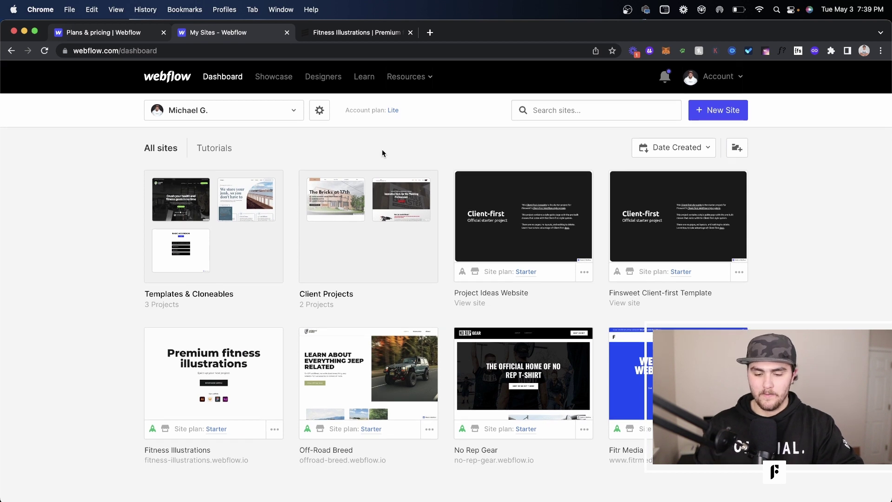
mouse_move(157, 344)
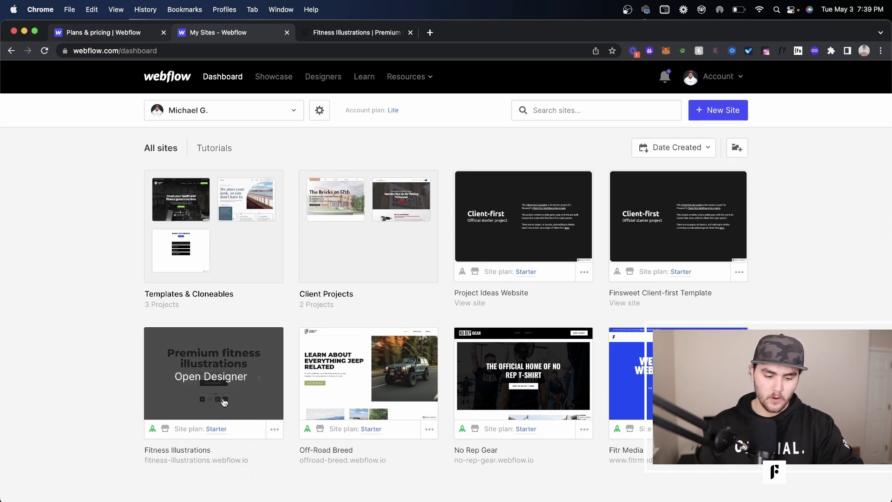
click(274, 428)
click(235, 426)
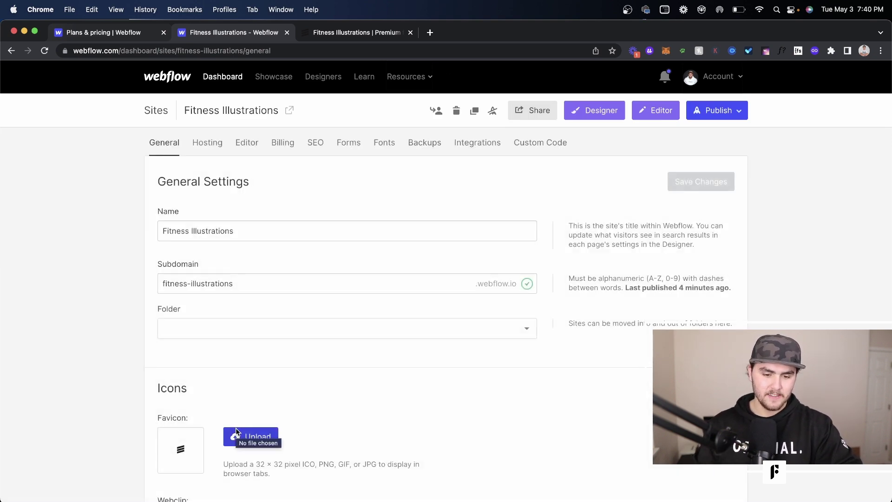
Paste a <style> block hiding .w-webflow-badge into the Custom Code head code editor.
click(539, 149)
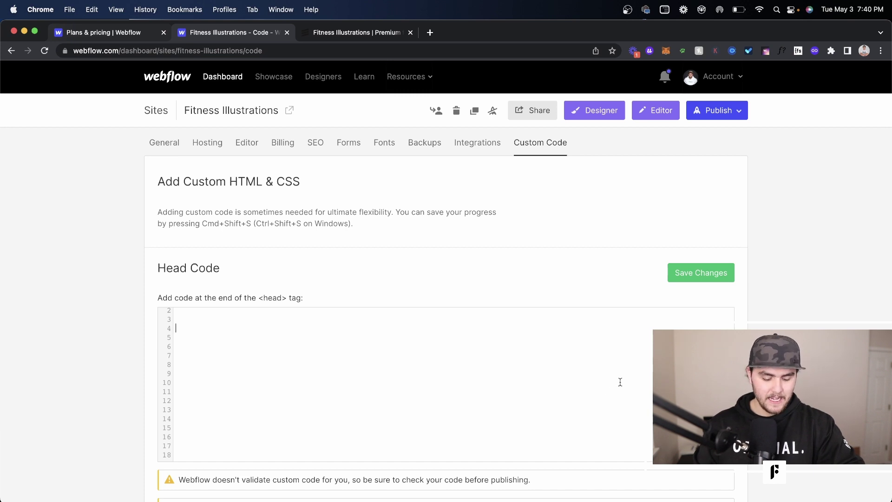
scroll(620, 382, down, 2)
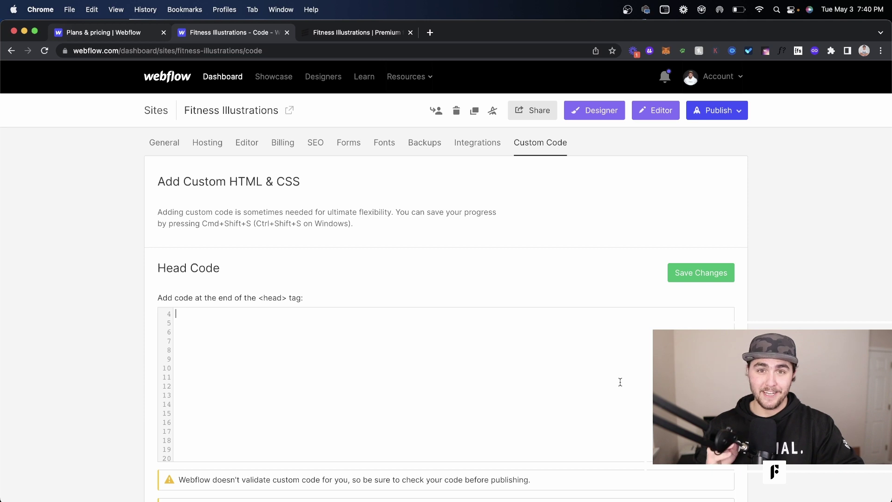
text(<style>   .w-webflow-badge {     display: None !important;     visibility: hidden !important;   } </style>)
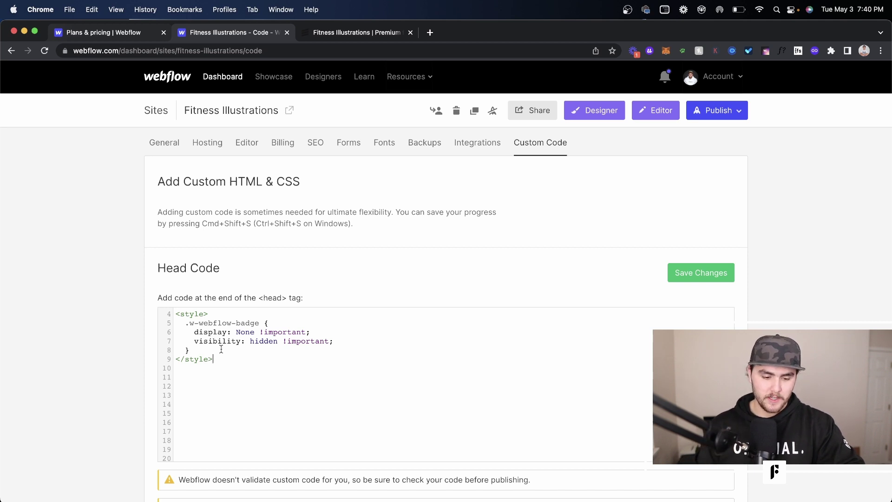
Highlight the .w-webflow-badge selector and its display: None and visibility: hidden rules.
mouse_move(215, 359)
mouse_down()
mouse_move(171, 319)
mouse_move(218, 361)
mouse_up()
click(171, 315)
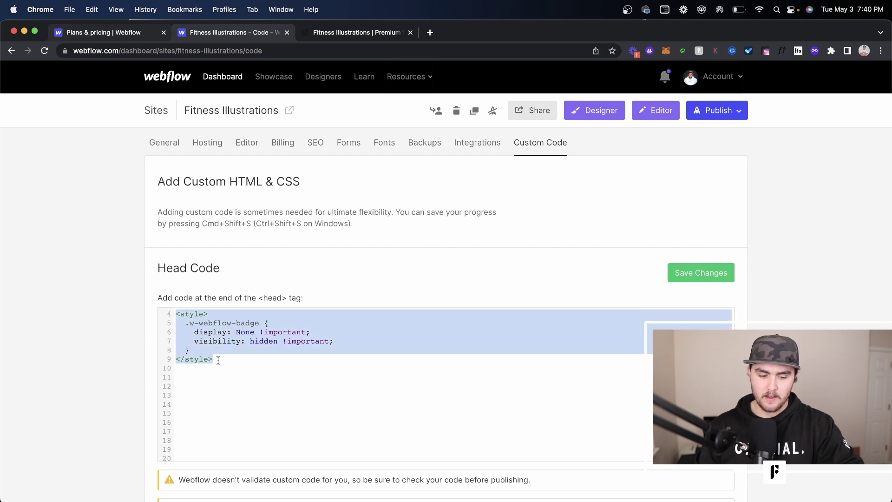
click(218, 361)
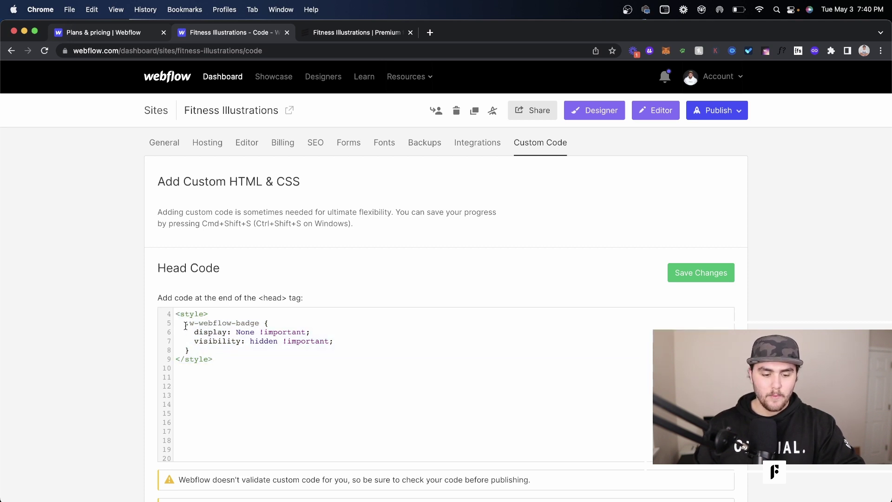
drag(185, 324, 258, 324)
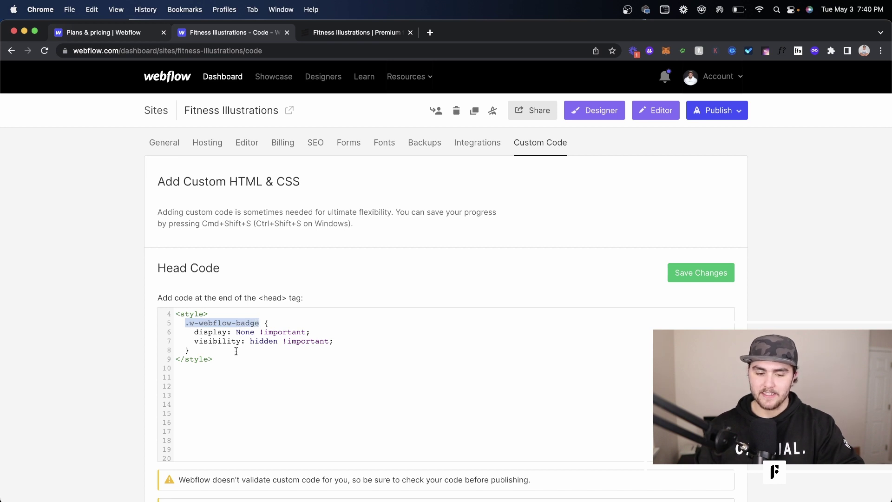
click(214, 351)
drag(194, 333, 319, 333)
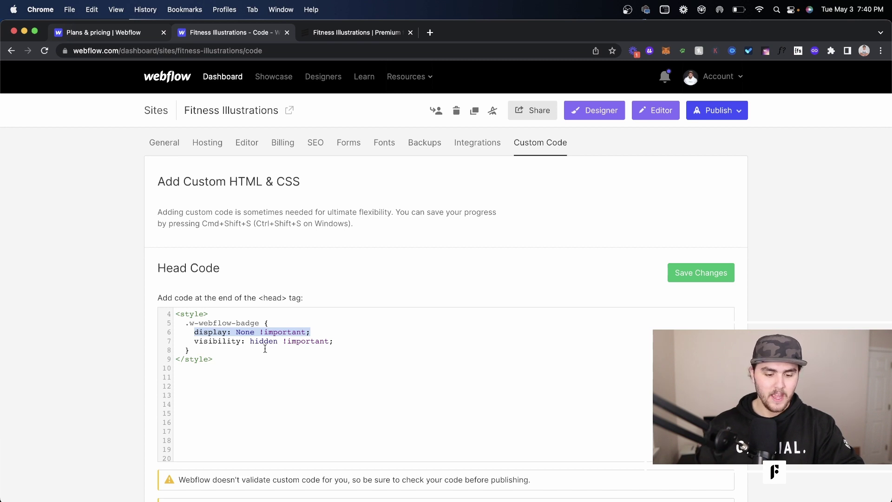
drag(194, 341, 326, 335)
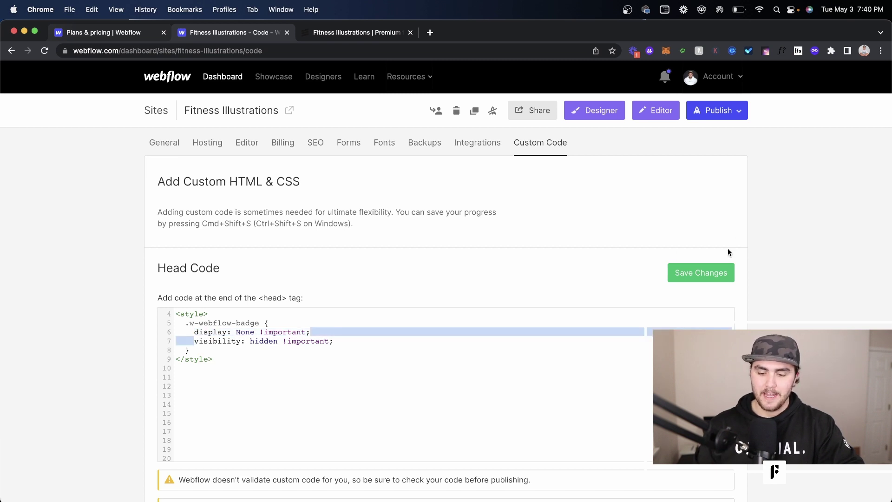
Save the head code and publish the site to its webflow.io domain.
click(704, 277)
click(718, 111)
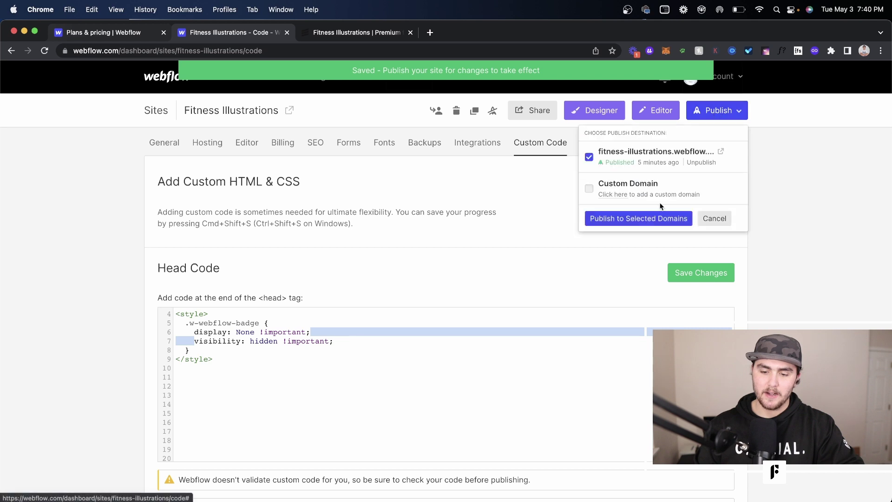
click(645, 219)
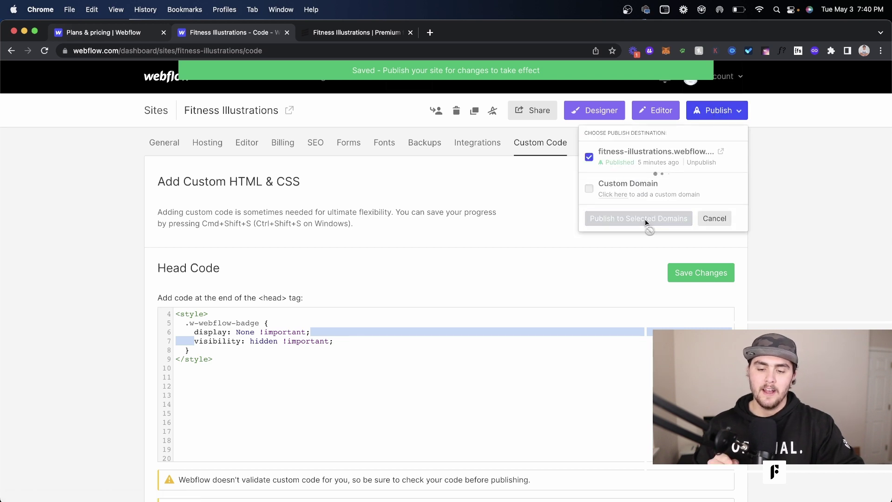
click(512, 190)
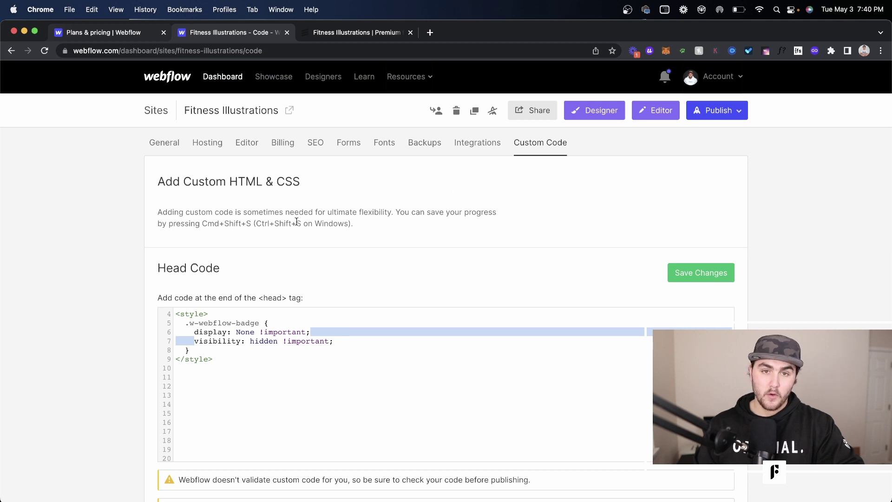
Review the Webflow Branding section of General settings, then bring up the live site.
click(164, 143)
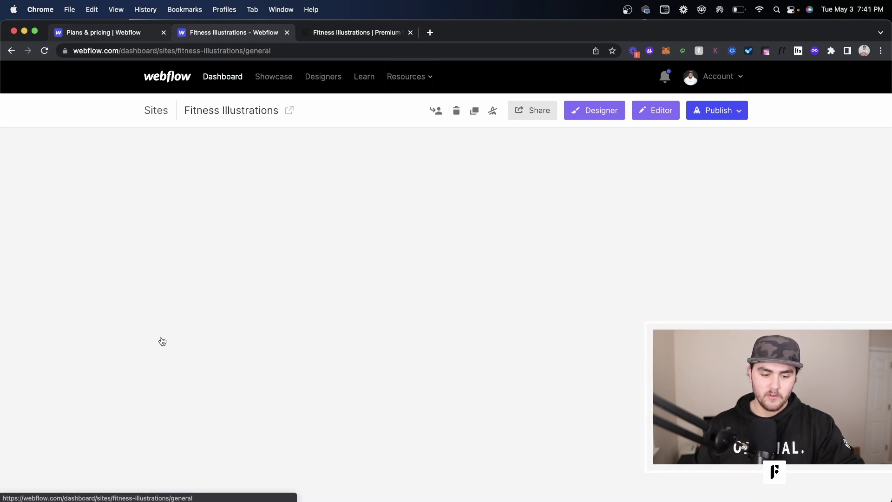
scroll(162, 339, down, 10)
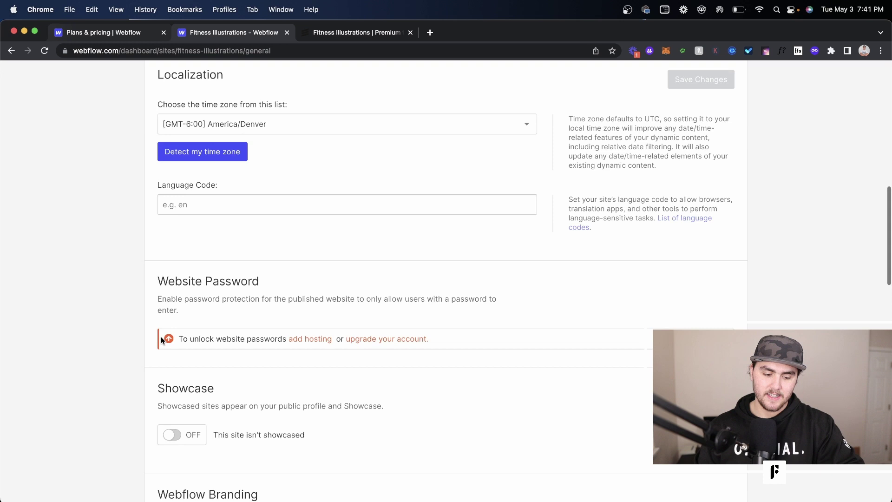
scroll(161, 337, down, 6)
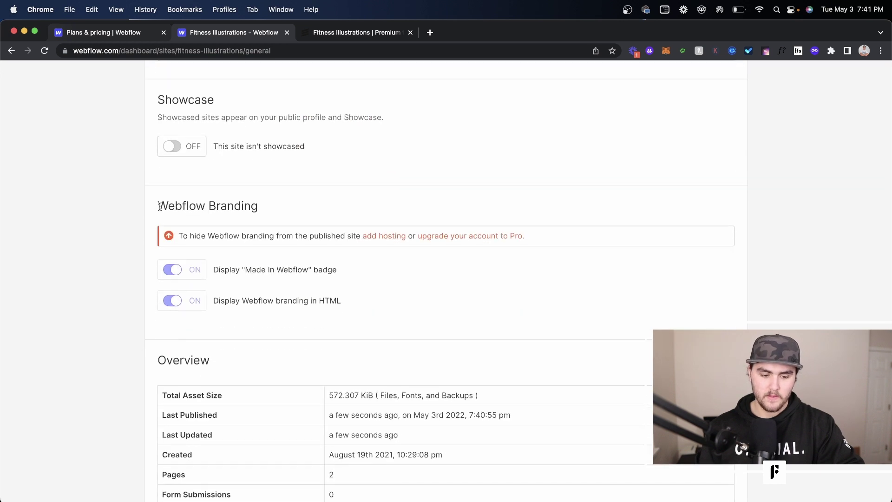
drag(159, 206, 261, 208)
click(216, 254)
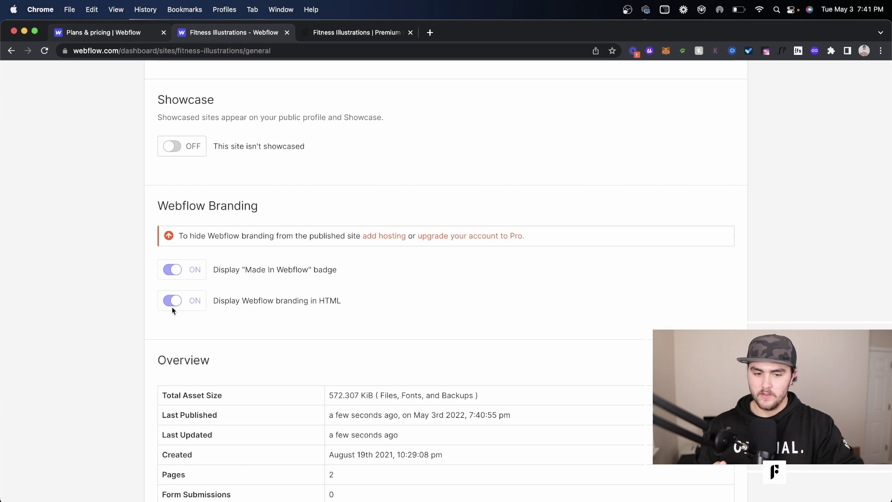
click(347, 33)
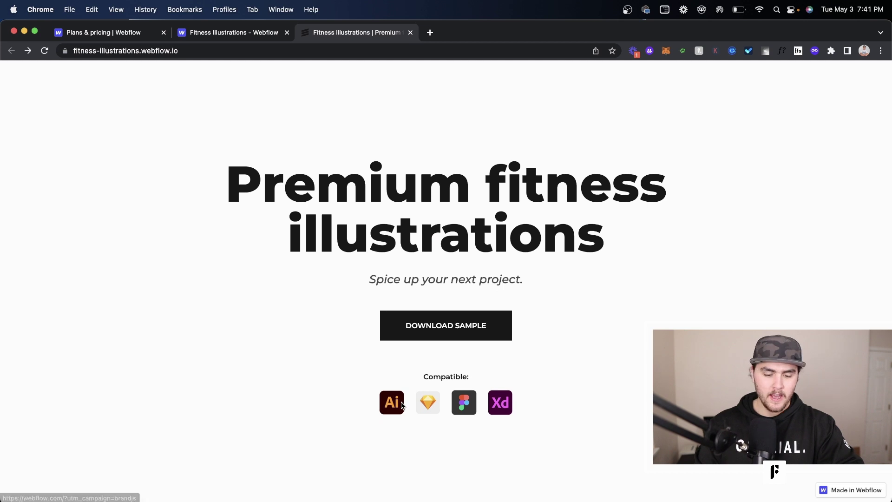
Reload the live site to confirm the badge is gone, then return to the dashboard settings.
key(super+r)
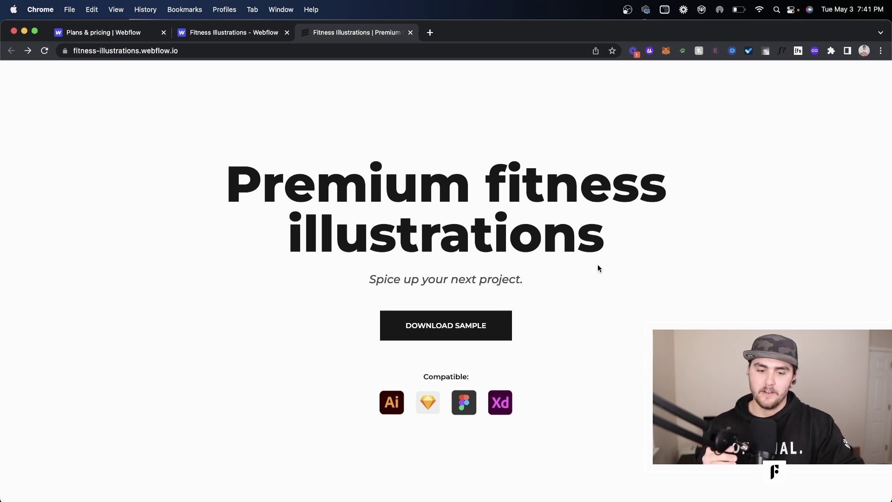
click(221, 33)
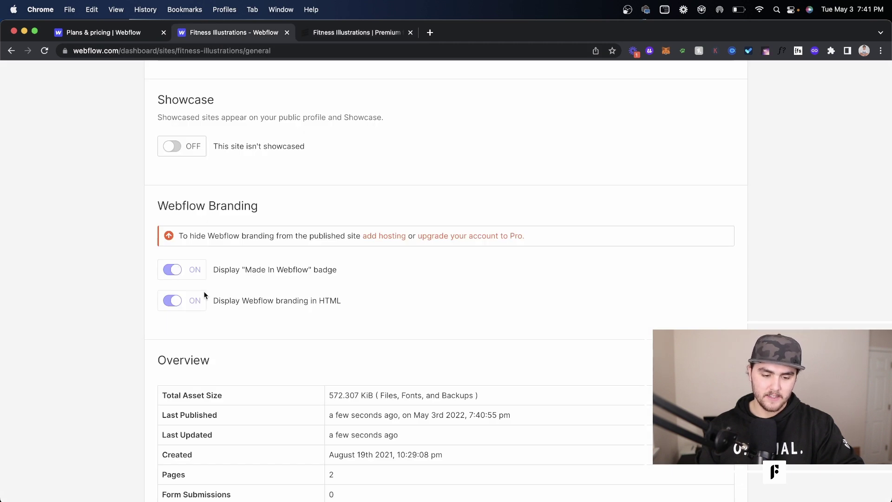
Highlight the 'Made in Webflow' badge and HTML branding toggle labels, then return to the live site.
drag(212, 271, 335, 270)
click(335, 271)
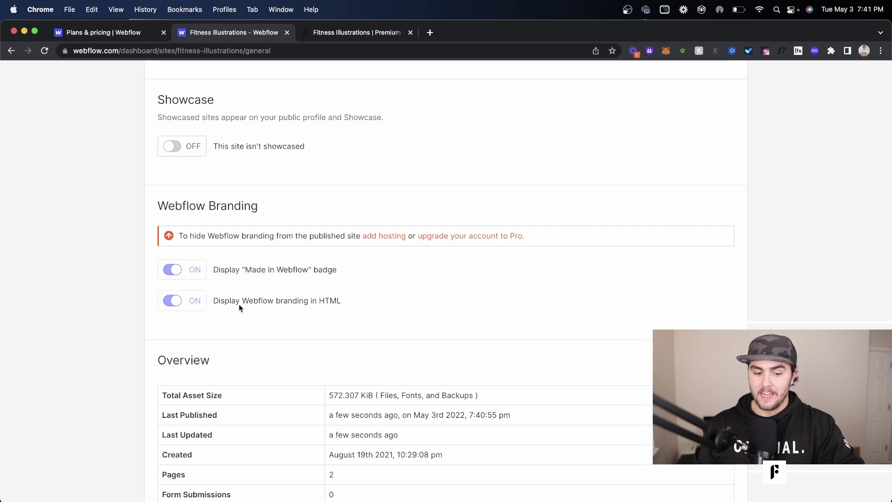
drag(213, 301, 338, 302)
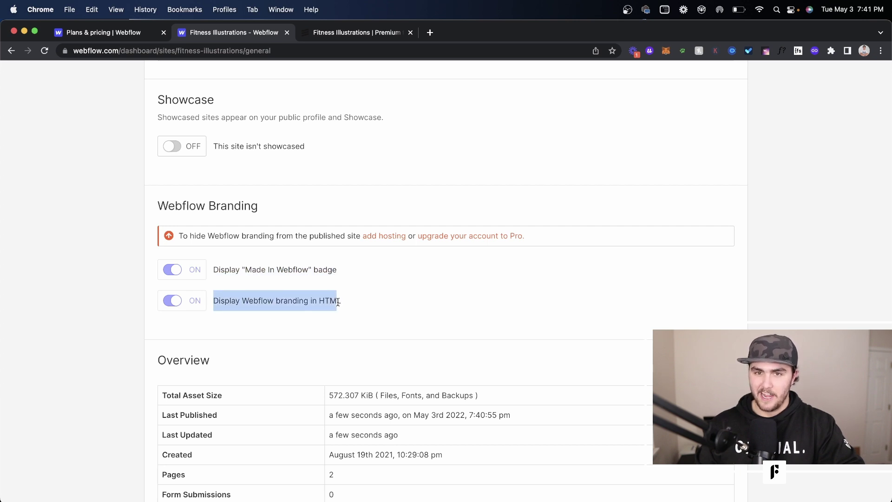
click(337, 302)
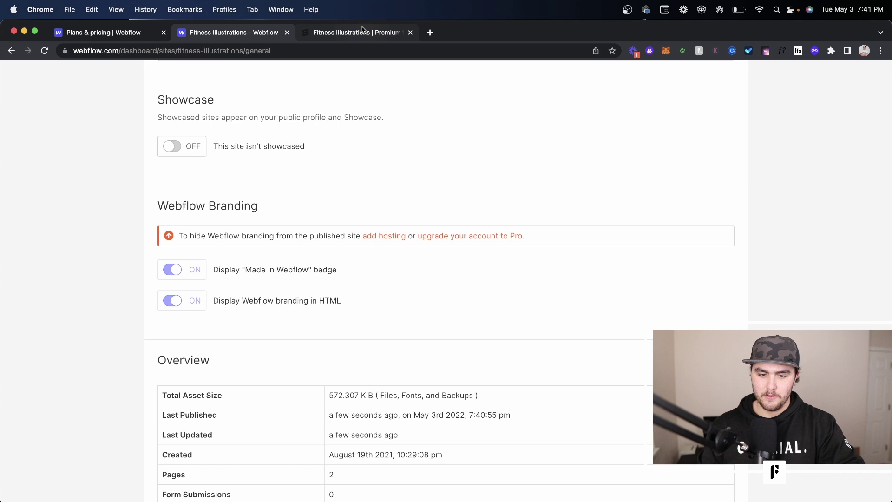
click(361, 31)
right_click(463, 113)
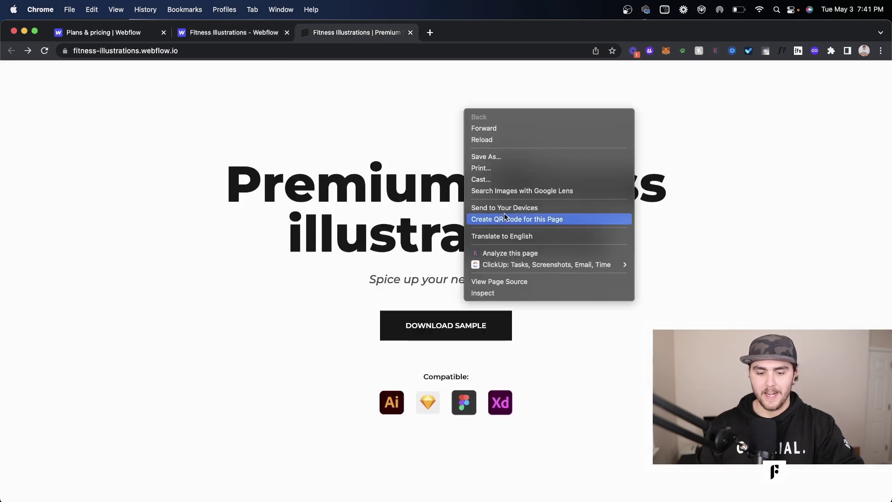
click(508, 292)
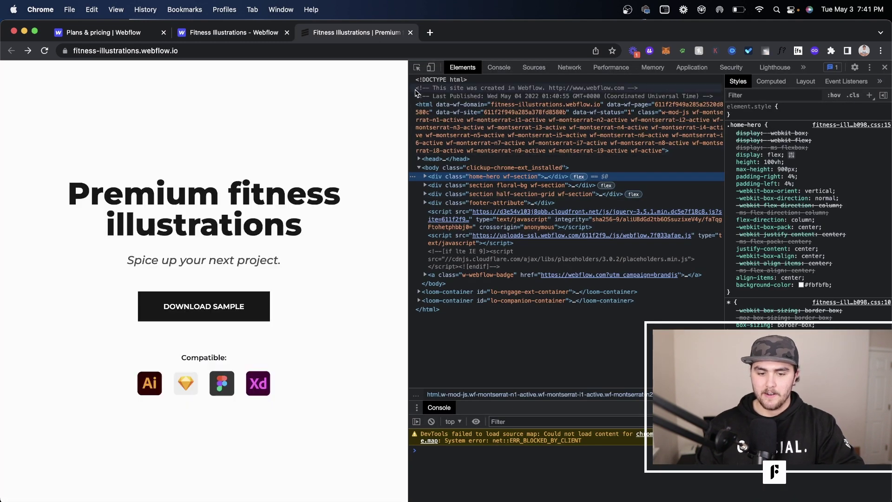
click(430, 89)
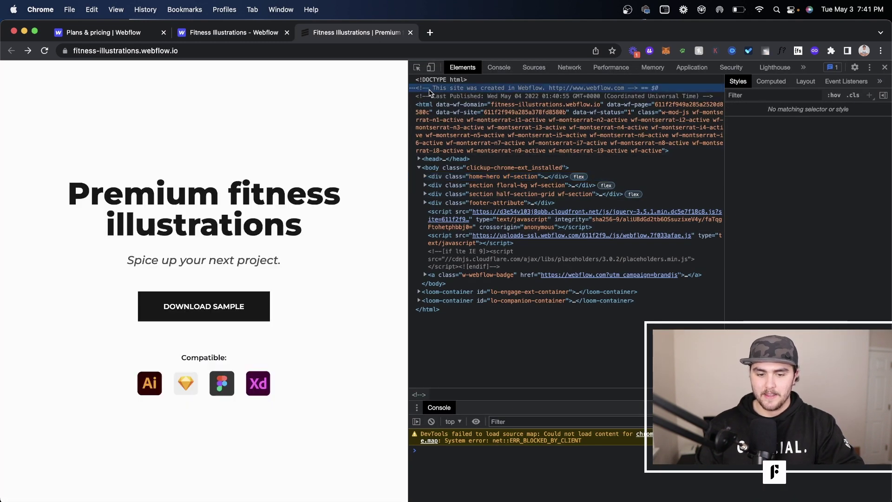
click(885, 69)
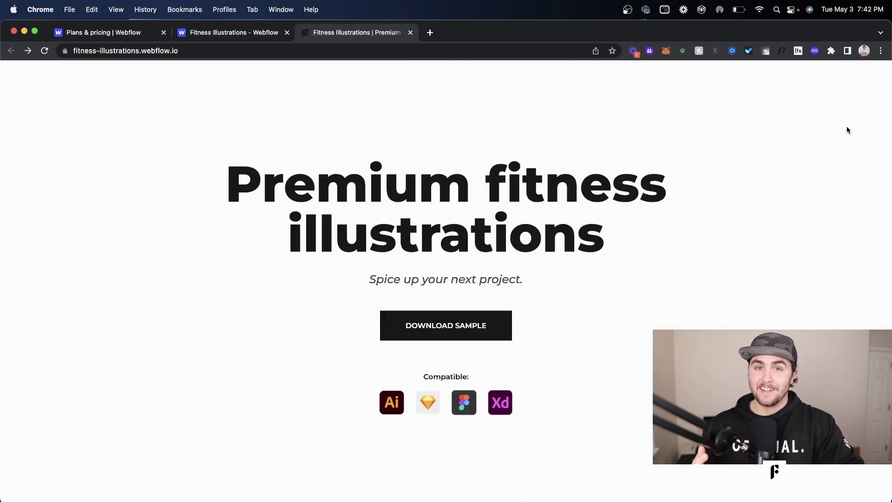